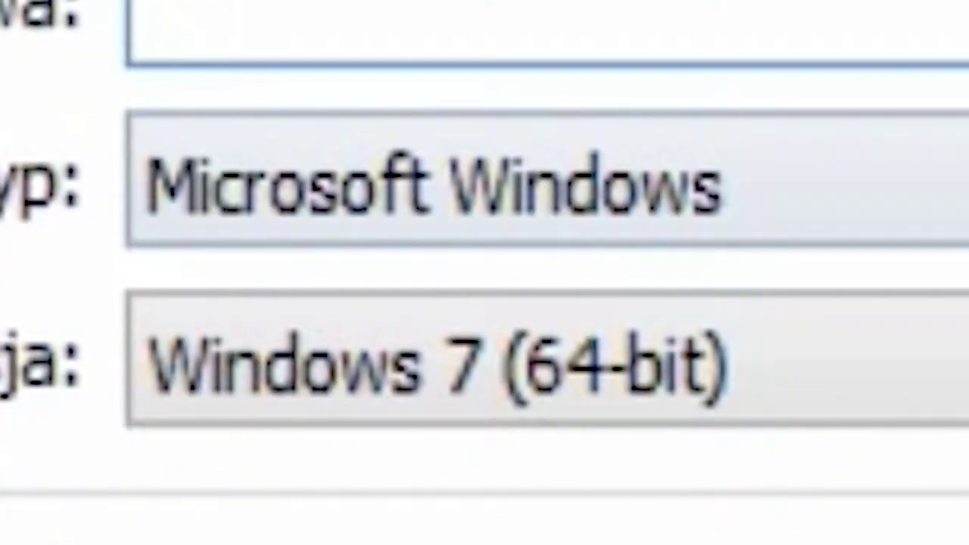
Step: Define VM 'Autism' as Windows 8.1 (64-bit) with 2048 MB memory and a new virtual disk
key(Tab)
key(Tab)
key(Down)
key(Down)
key(Down)
key(Down)
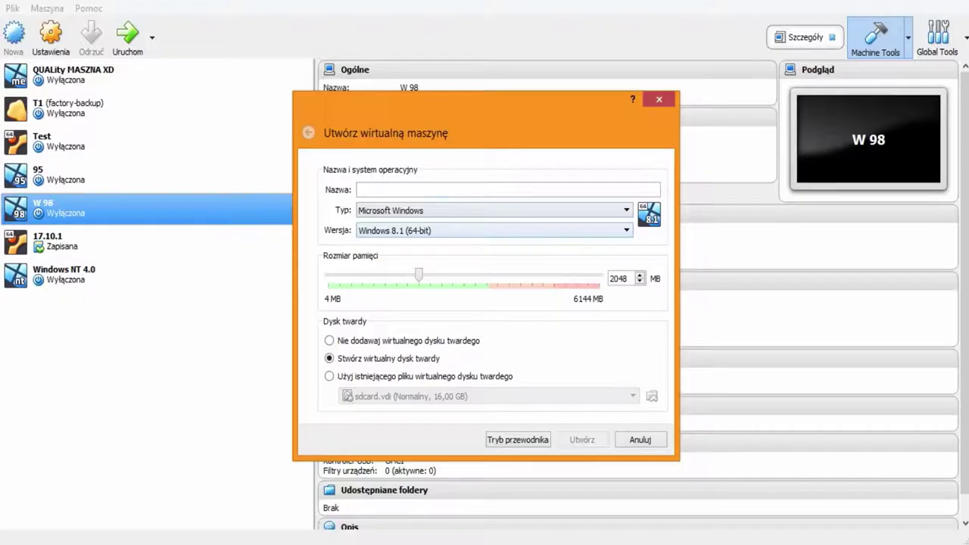
click(379, 30)
text(Autism)
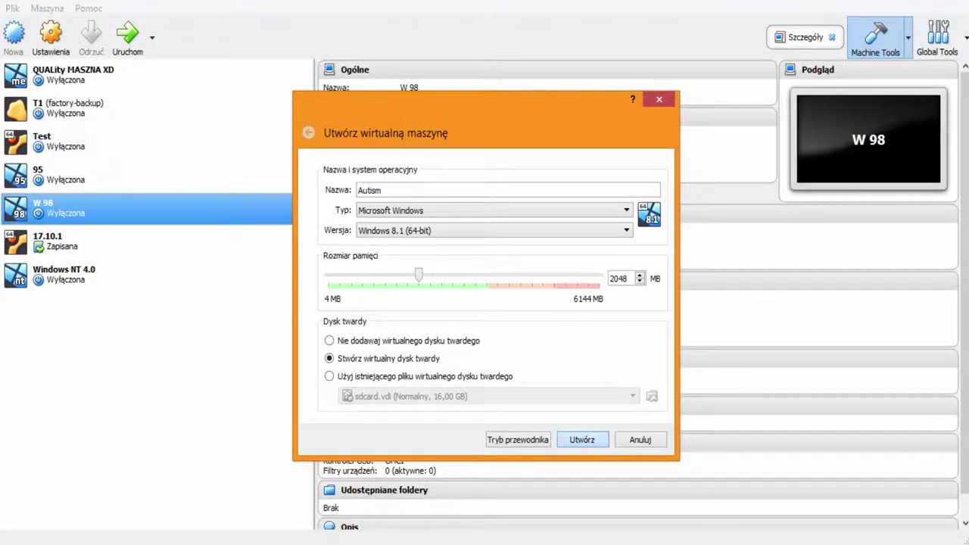
click(632, 389)
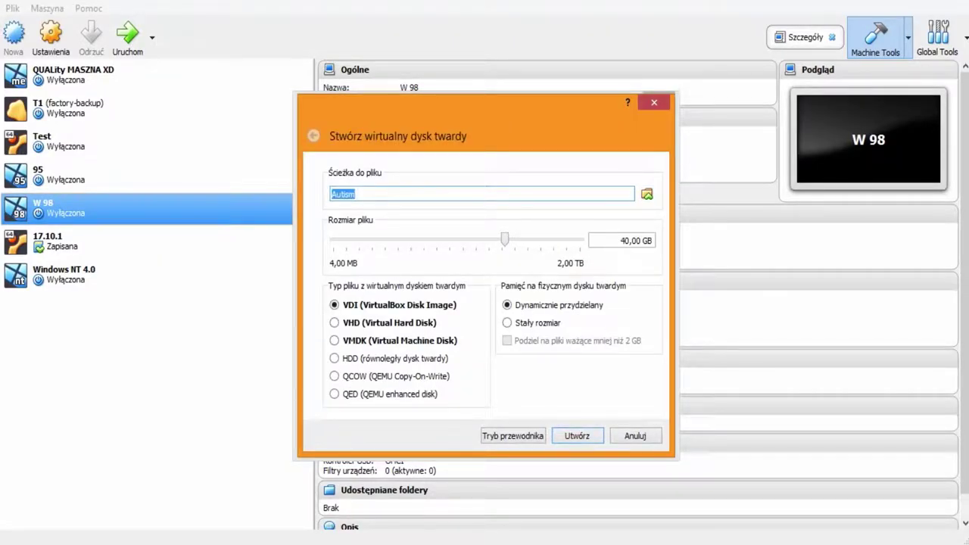
Step: Set the virtual disk size to 520 GB and its file format to VHD
click(623, 240)
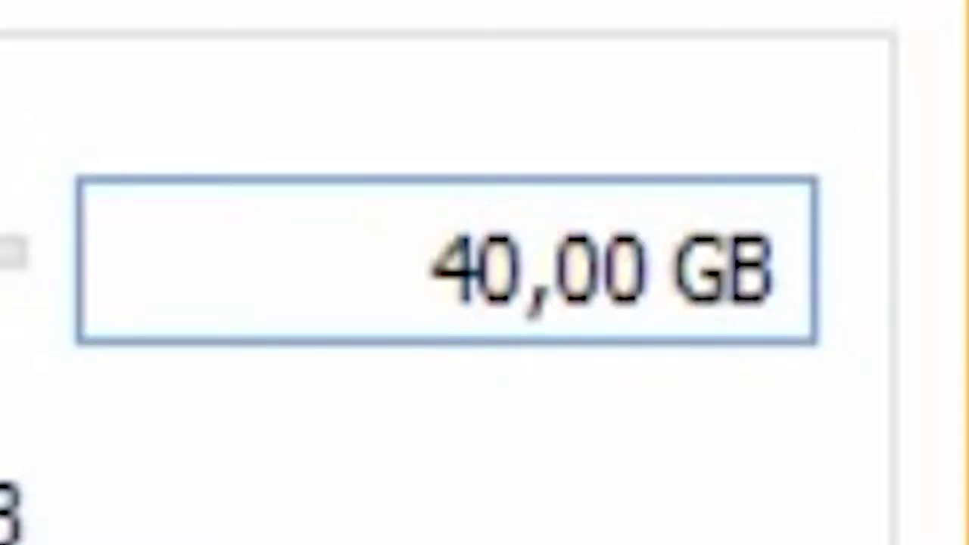
key(BackSpace)
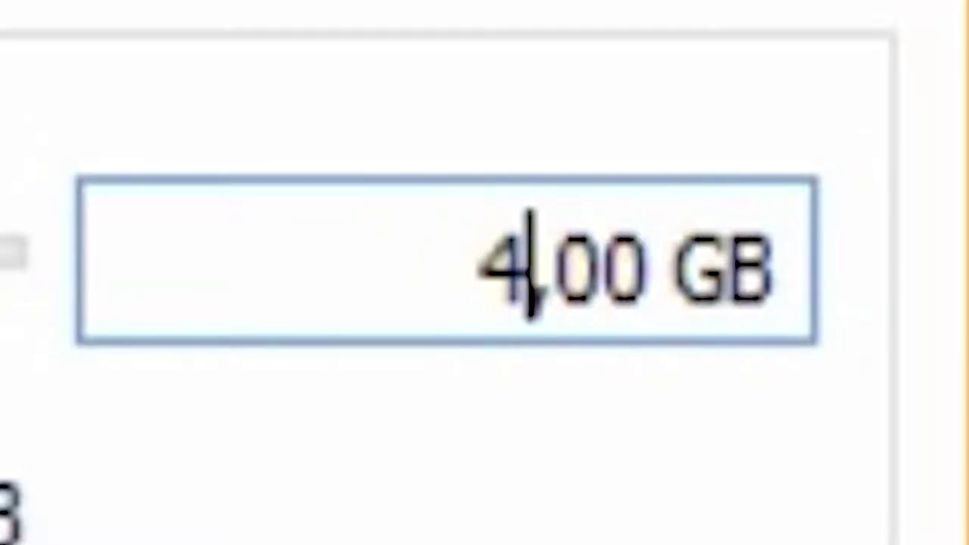
text(8)
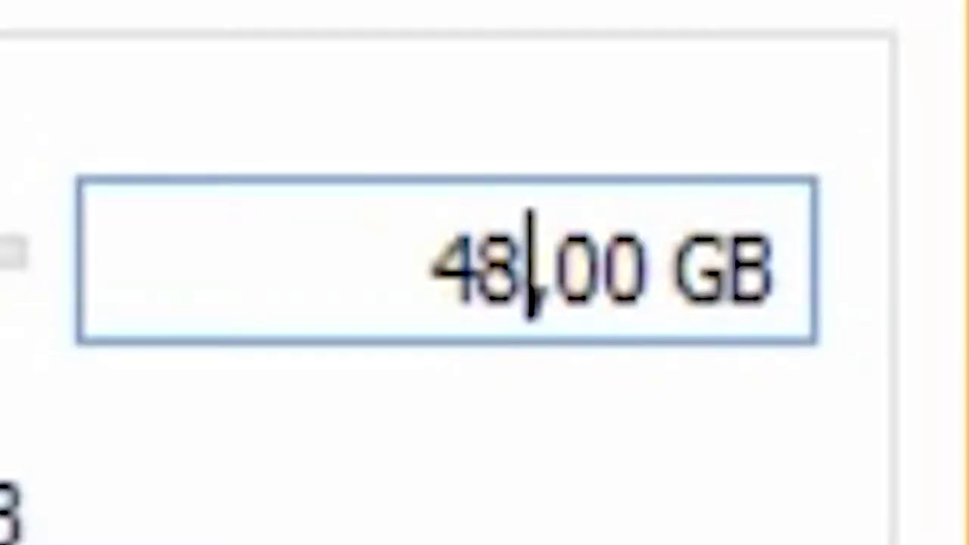
key(BackSpace)
key(BackSpace)
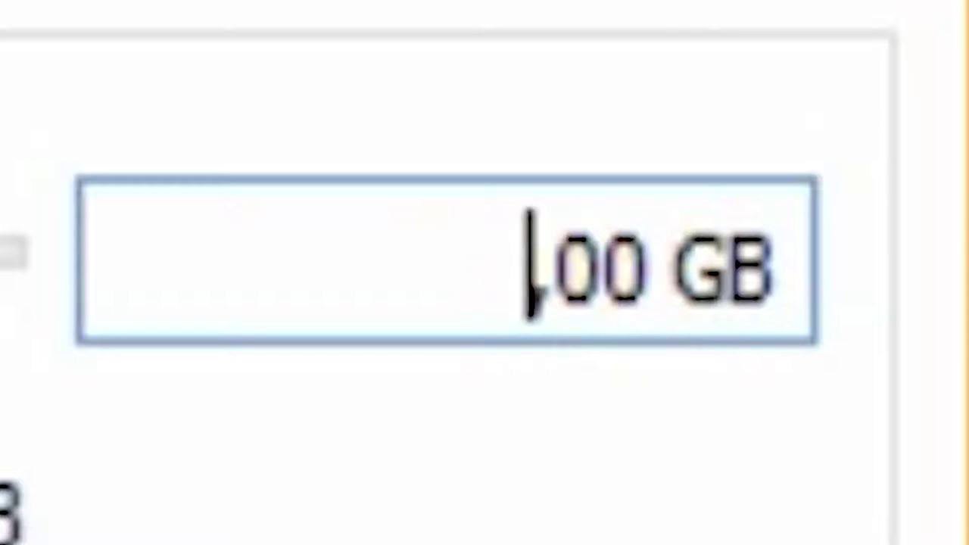
text(53)
key(BackSpace)
text(20)
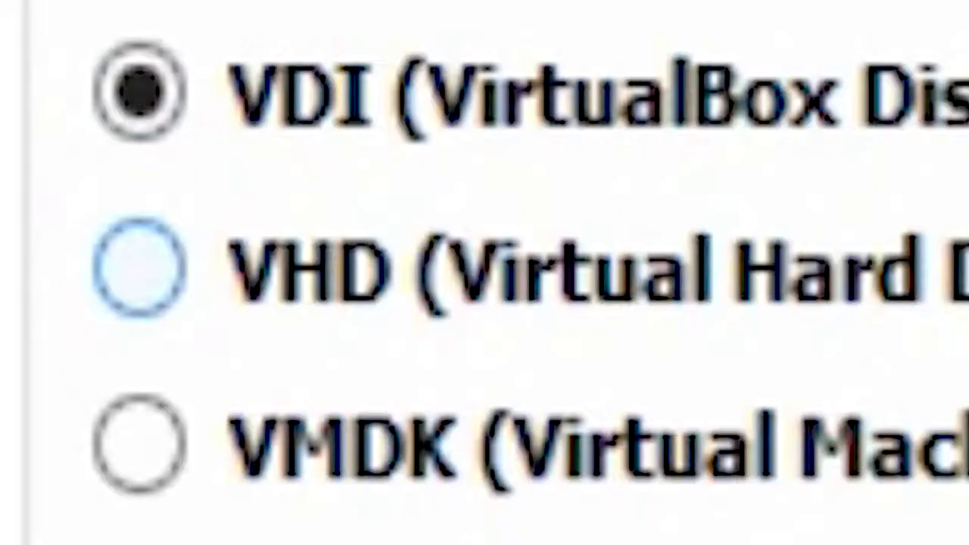
click(334, 322)
click(334, 305)
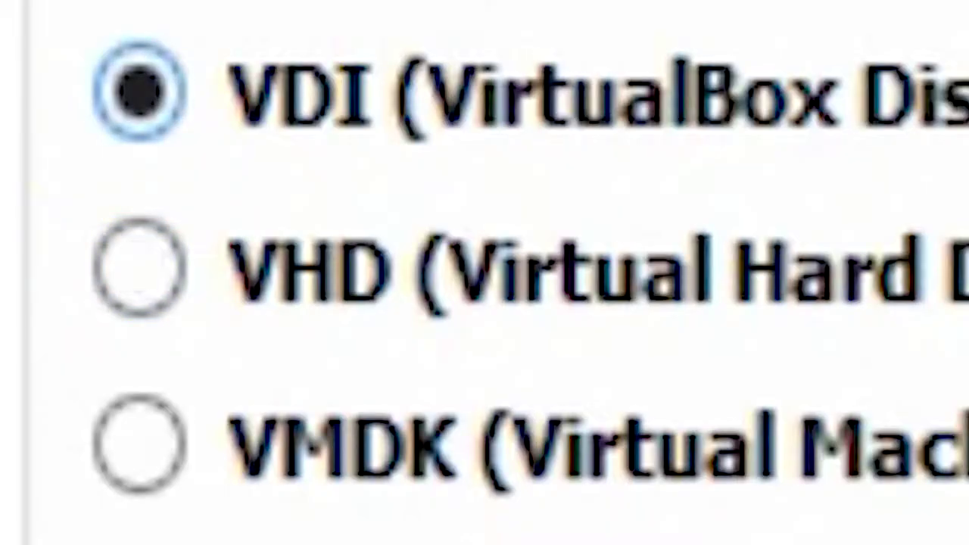
click(138, 267)
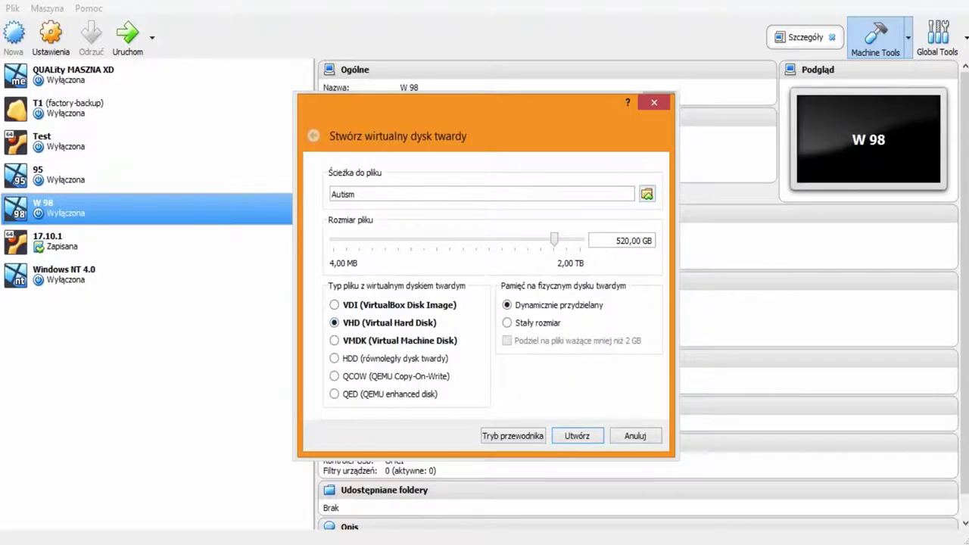
Step: Store the disk as D:\FGTB\Autism.vhd and create the machine
click(647, 194)
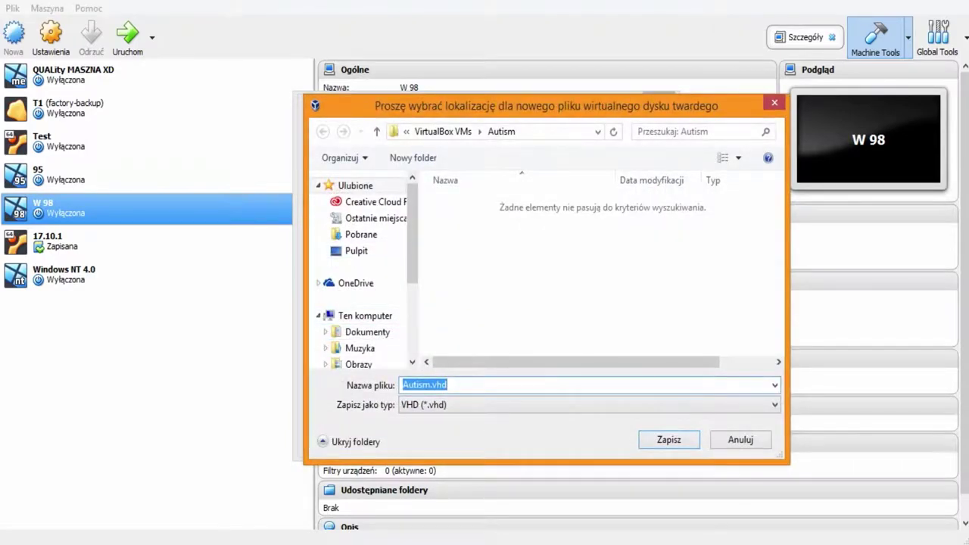
click(363, 292)
scroll(530, 298, down, 5)
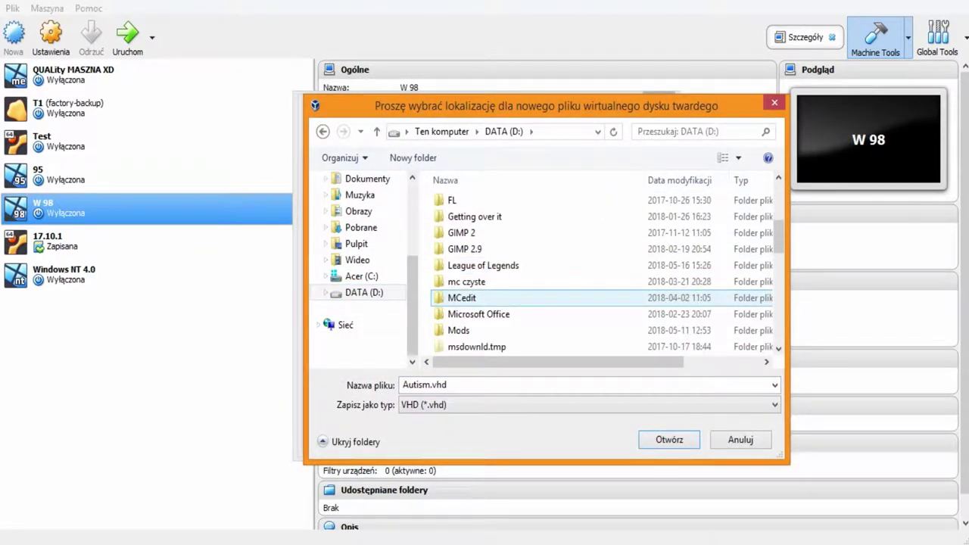
scroll(469, 298, down, 2)
scroll(469, 318, up, 4)
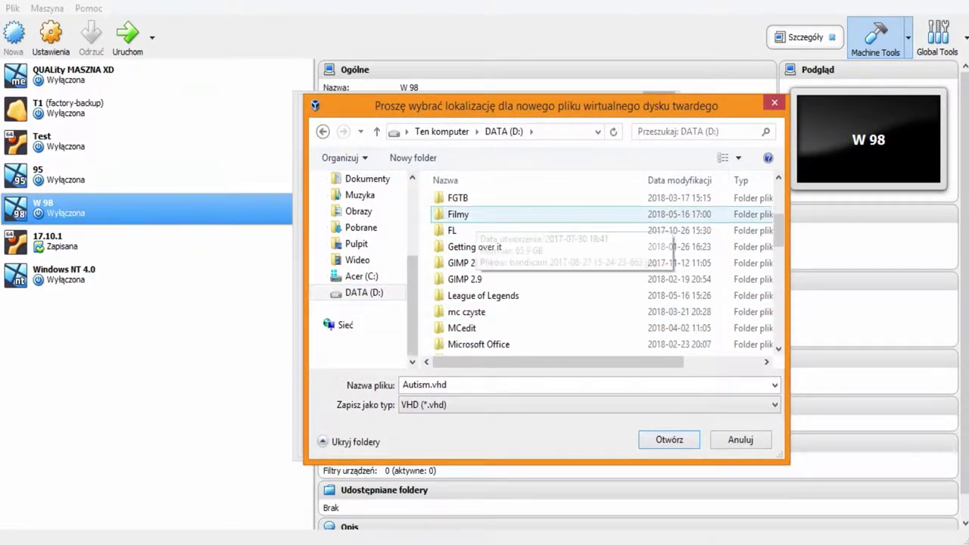
double_click(458, 198)
click(670, 440)
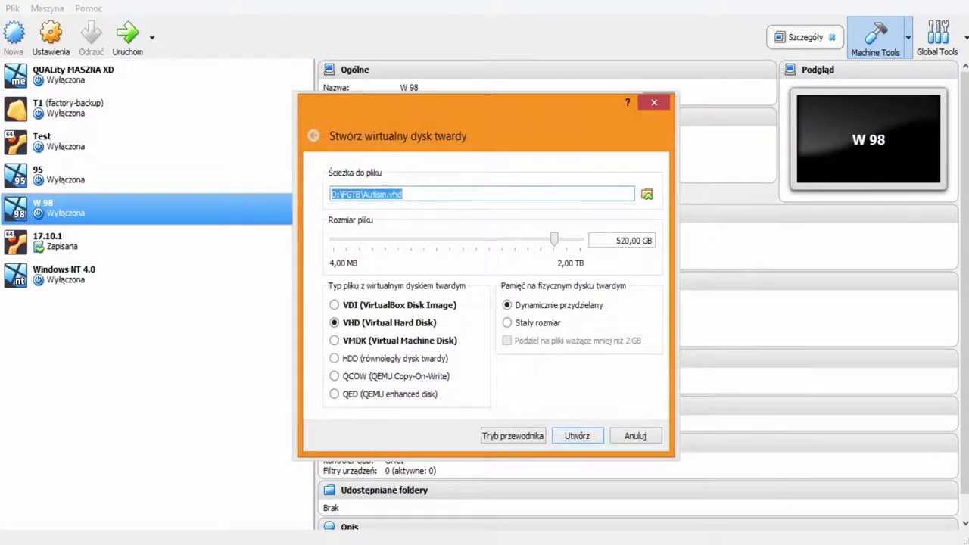
key(Return)
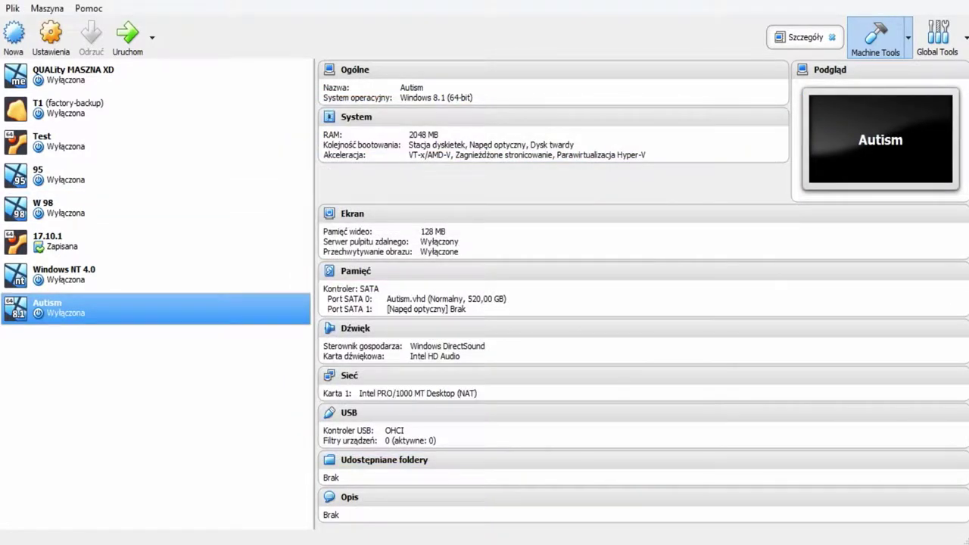
Step: In Autism's storage settings, load Win8.1_Polish_x64.iso into the empty optical drive
click(51, 34)
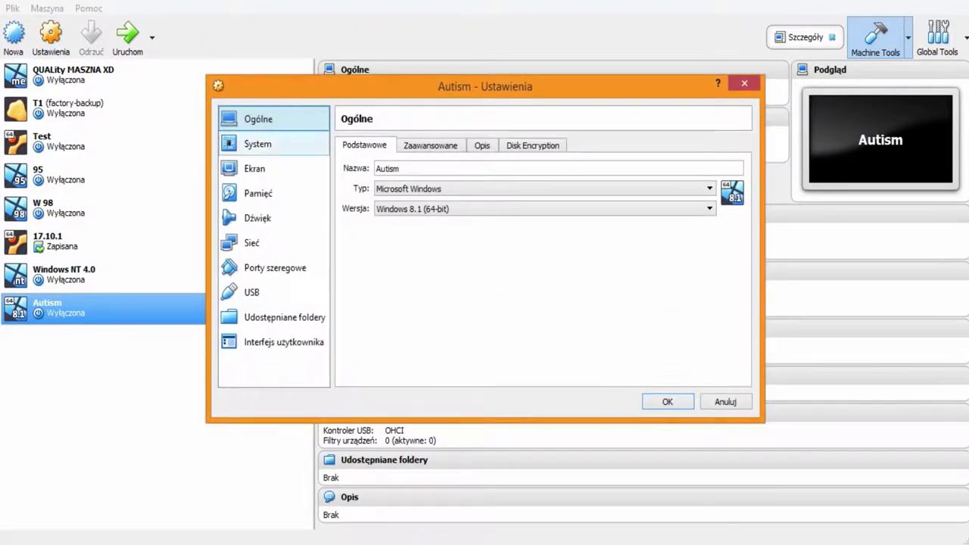
click(257, 193)
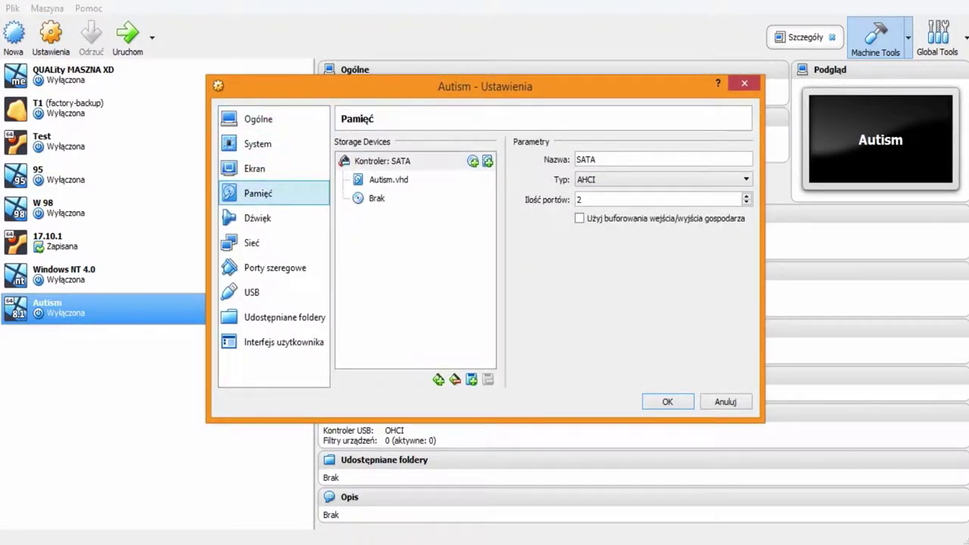
click(376, 197)
click(745, 160)
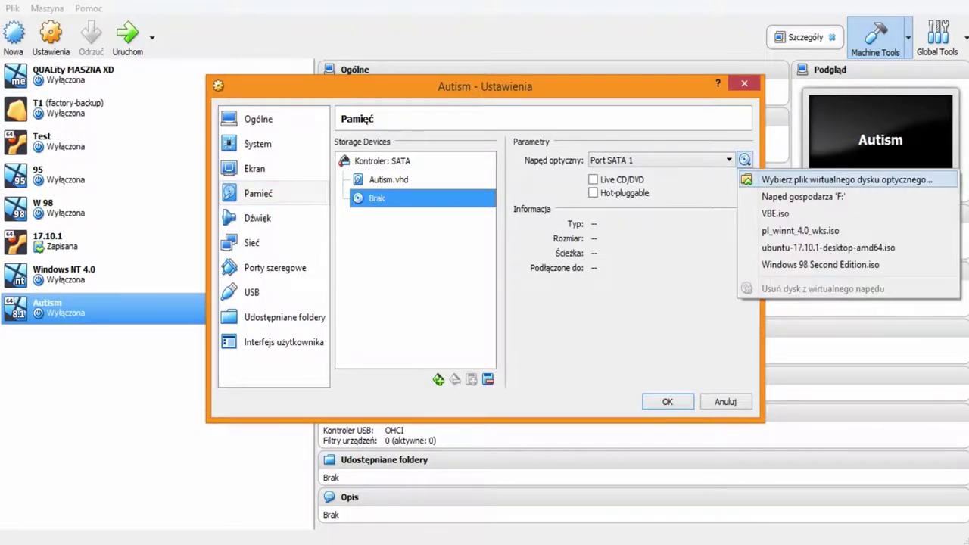
click(787, 178)
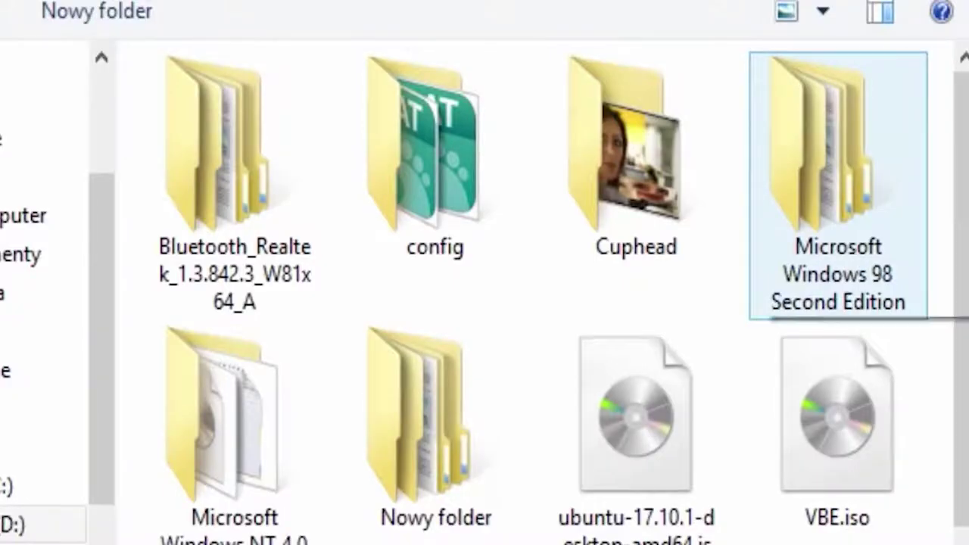
scroll(564, 292, down, 1)
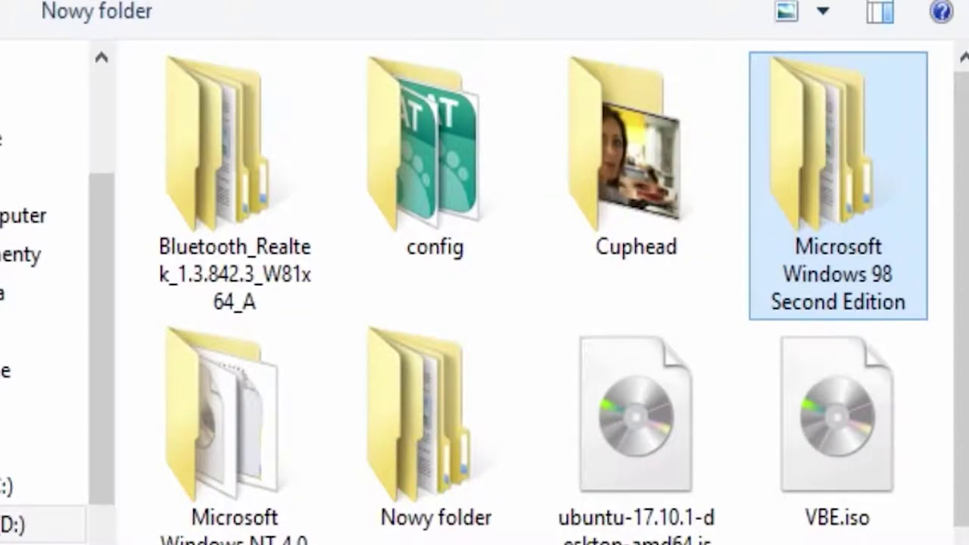
click(38, 370)
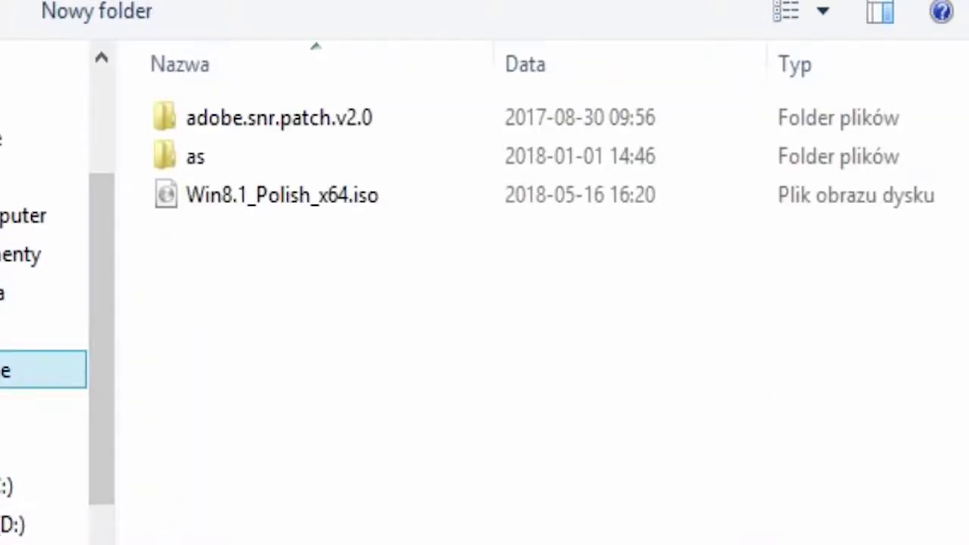
double_click(282, 195)
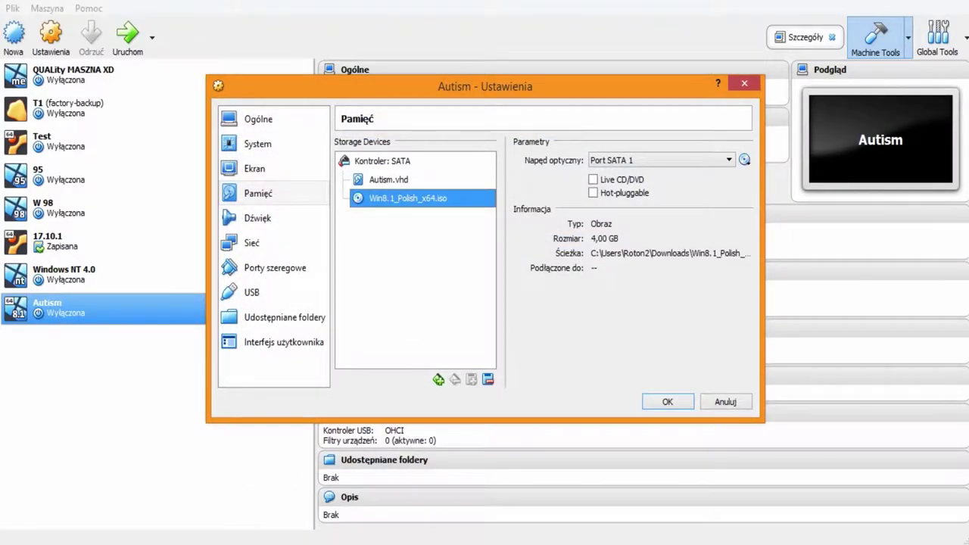
click(254, 168)
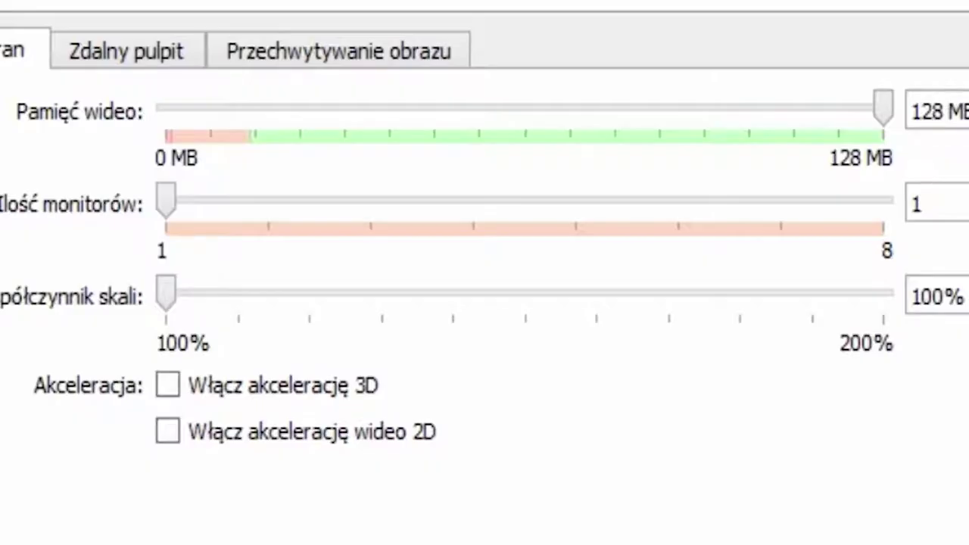
Step: Enable 2D and 3D acceleration and set video memory to about 253 MB
click(167, 432)
click(167, 385)
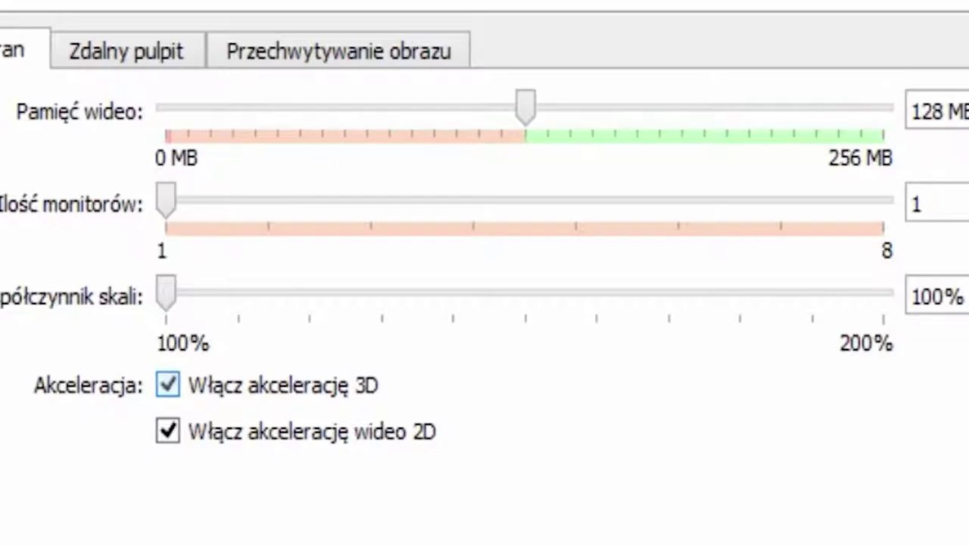
drag(526, 108, 873, 107)
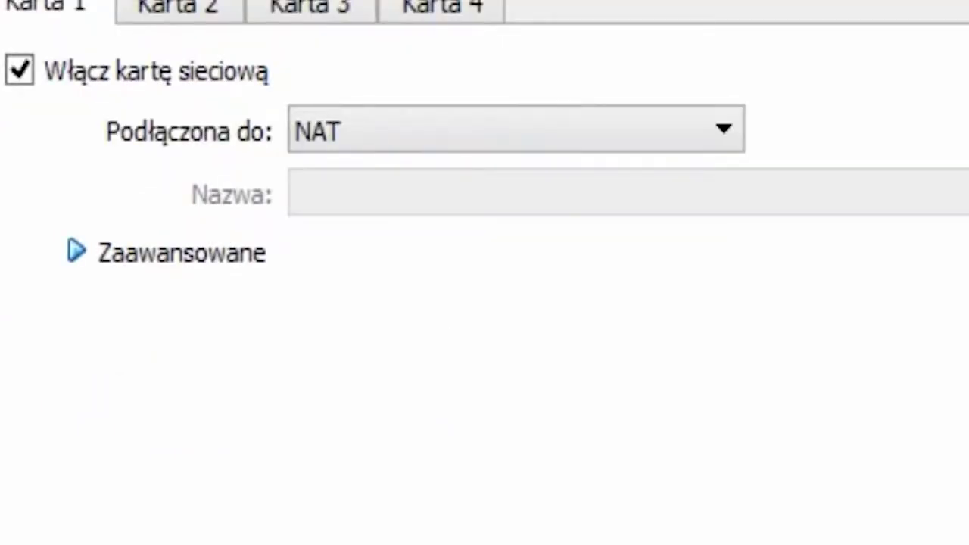
Step: Set networking to Mostkowana karta sieciowa (bridged), save settings, and start the Autism VM
click(514, 131)
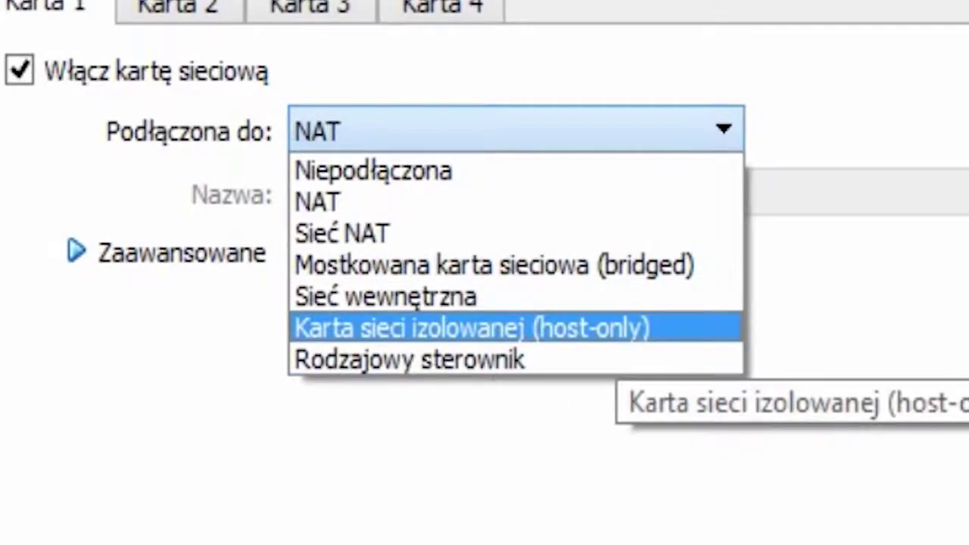
key(Return)
key(Up)
key(Up)
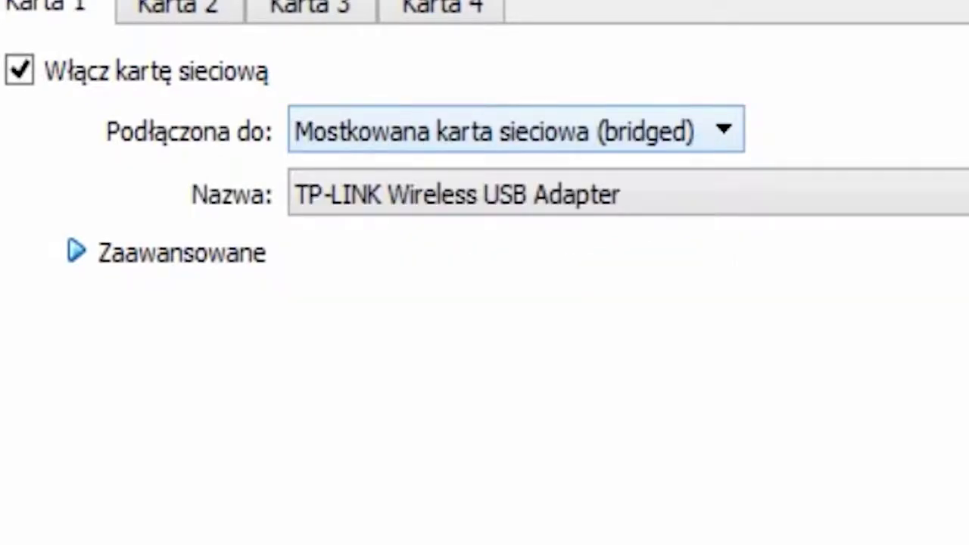
key(Tab)
key(Tab)
key(space)
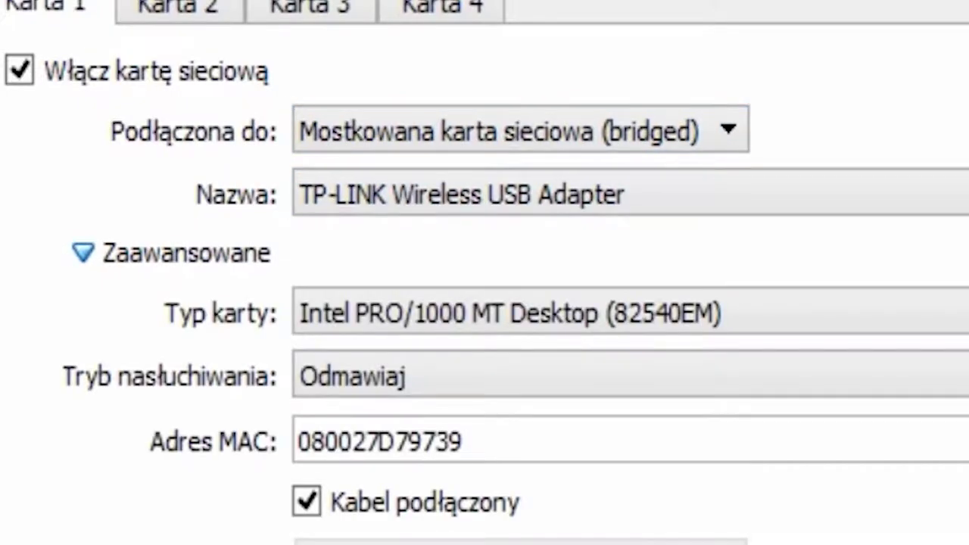
key(space)
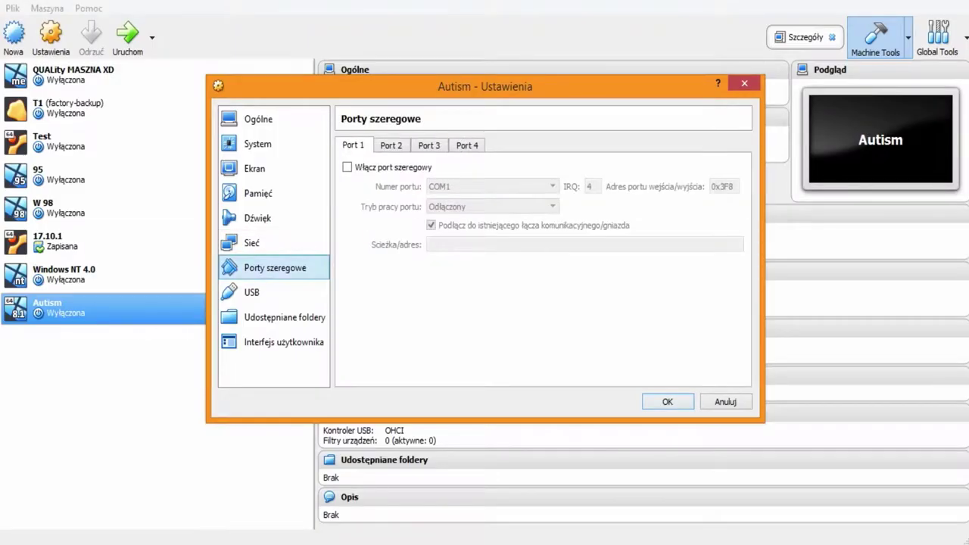
key(Return)
click(127, 37)
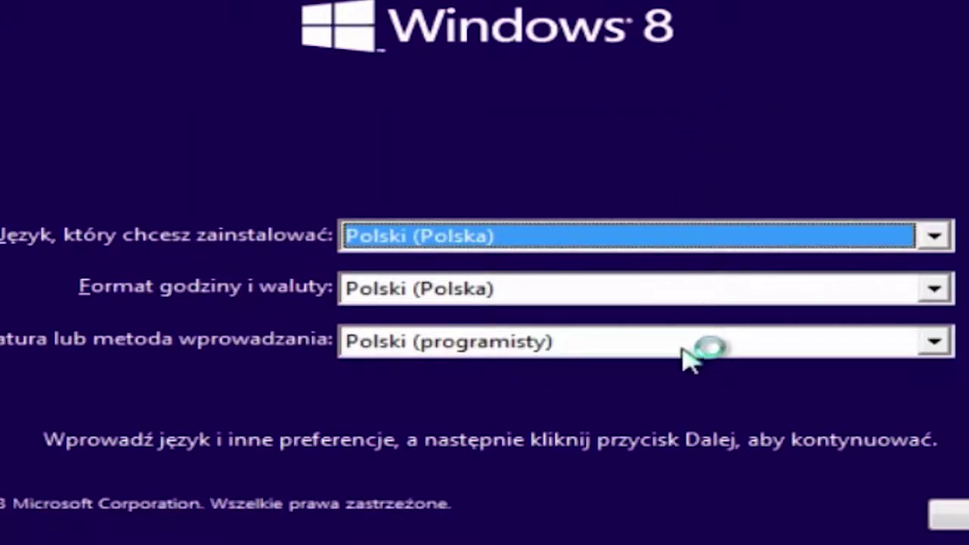
Step: Keep the Polski (programisty) keyboard layout, continue, and choose Zainstaluj teraz
click(693, 352)
click(703, 348)
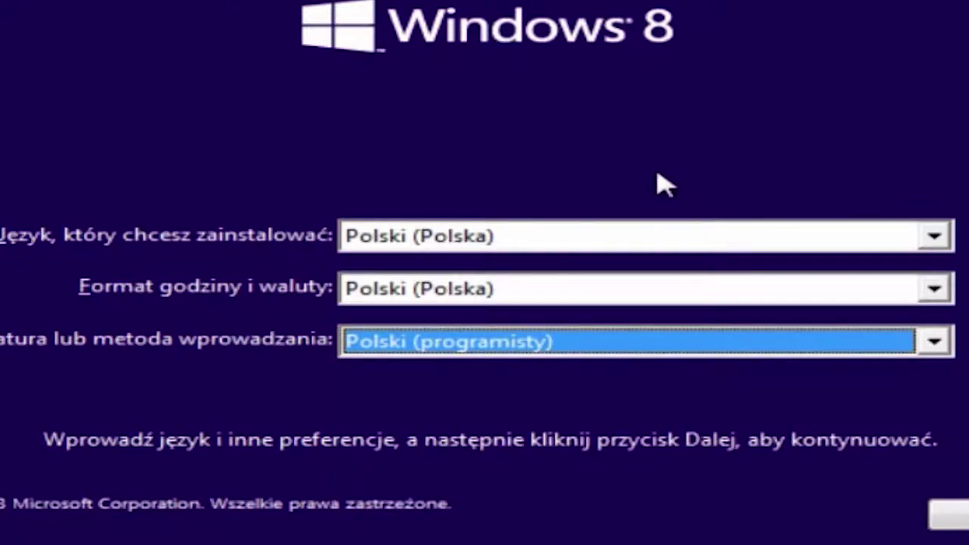
click(953, 515)
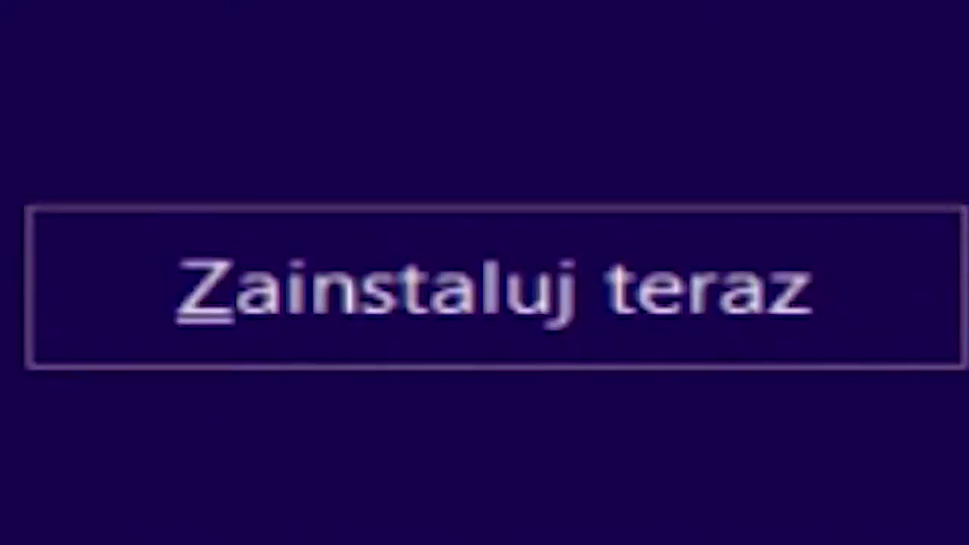
click(543, 291)
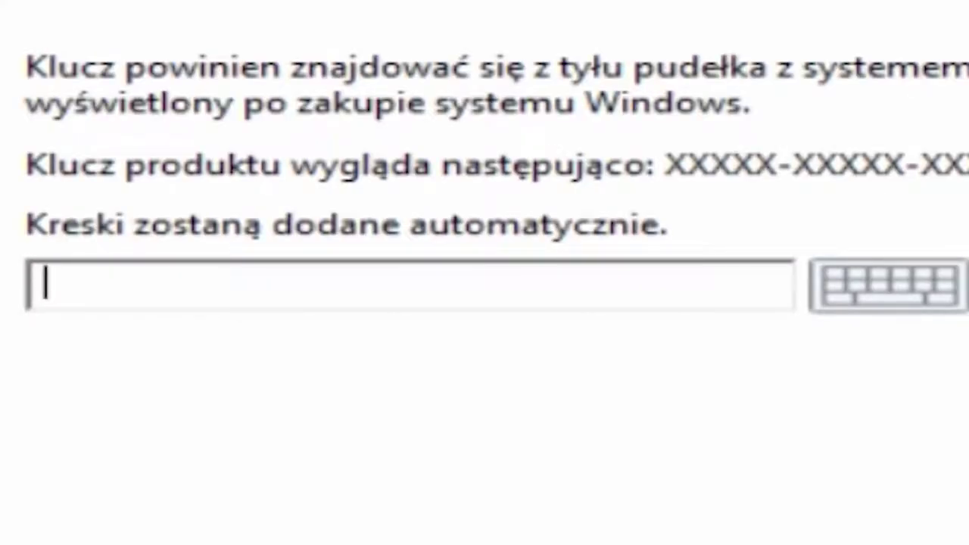
Step: Enter the 25-character Windows product key, correcting mistyped characters
text(3)
key(BackSpace)
text(334NHY)
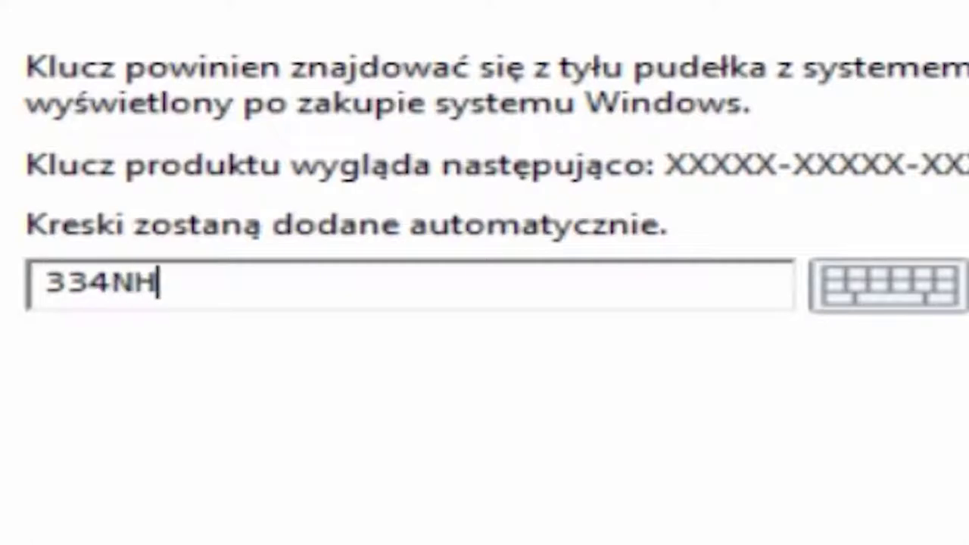
key(BackSpace)
text(RXG)
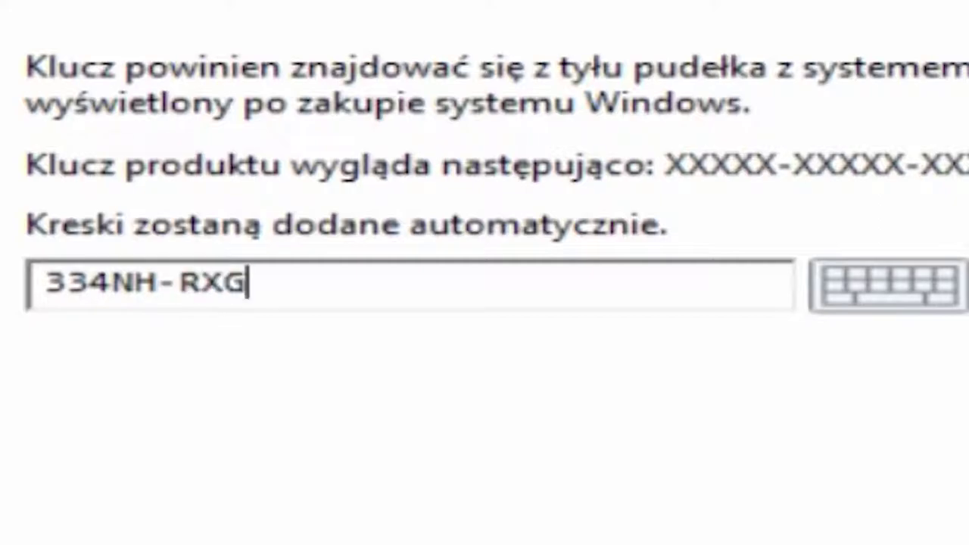
text(76-64THK)
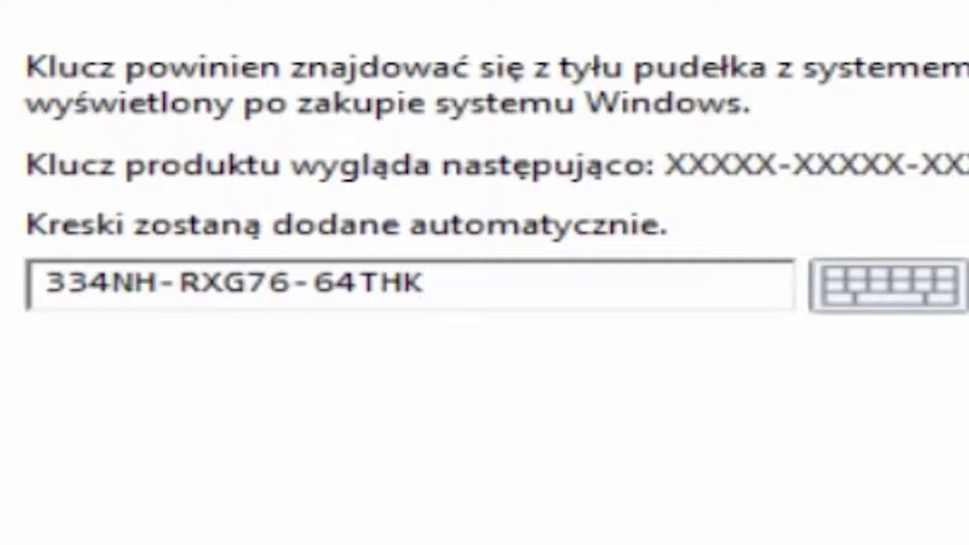
text(-C7CKG-)
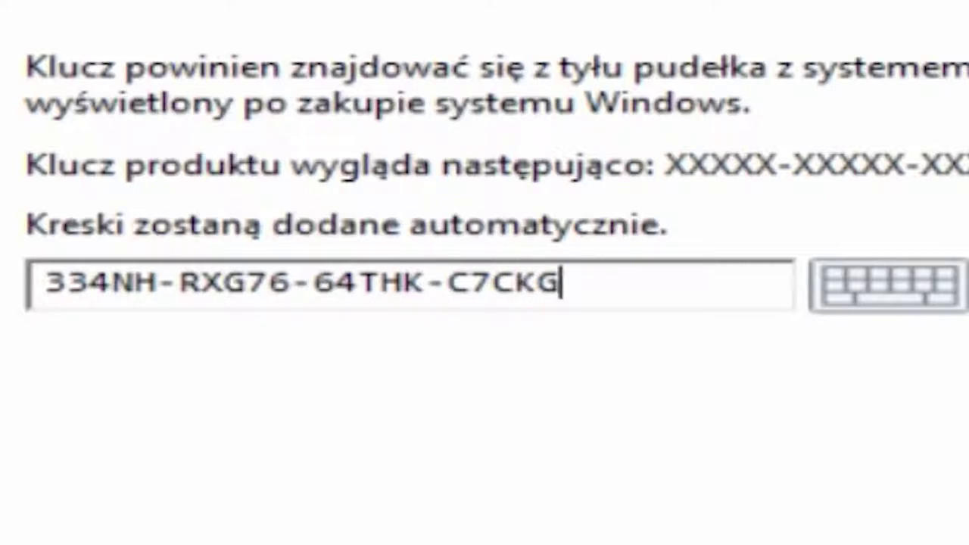
text(D3VPT)
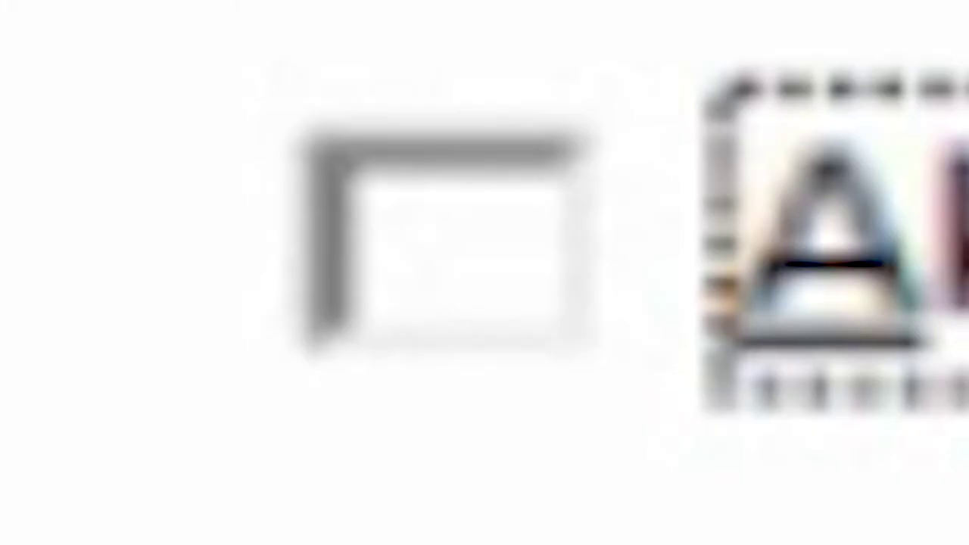
Step: Accept the licence, choose custom install, create a partition on Disk 0, and install to Partition 2
click(420, 362)
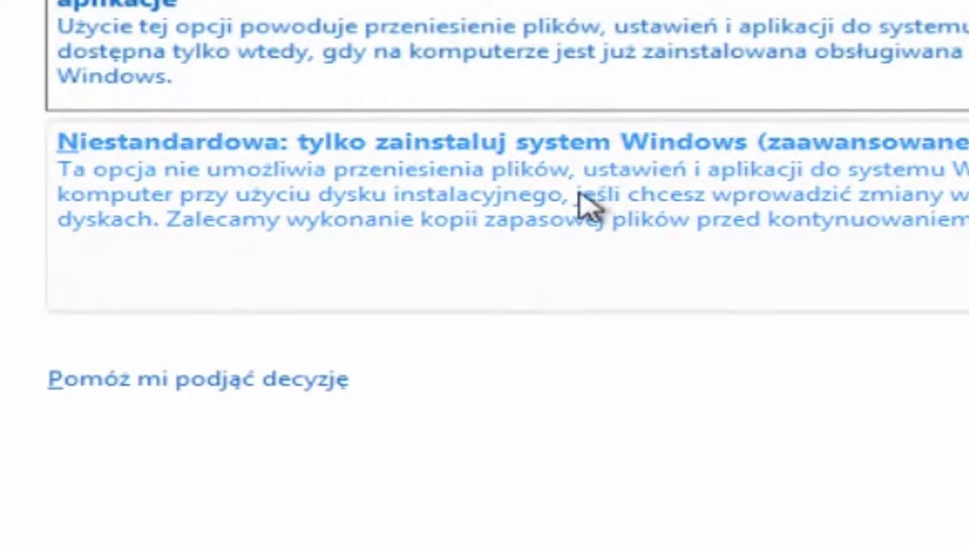
click(584, 205)
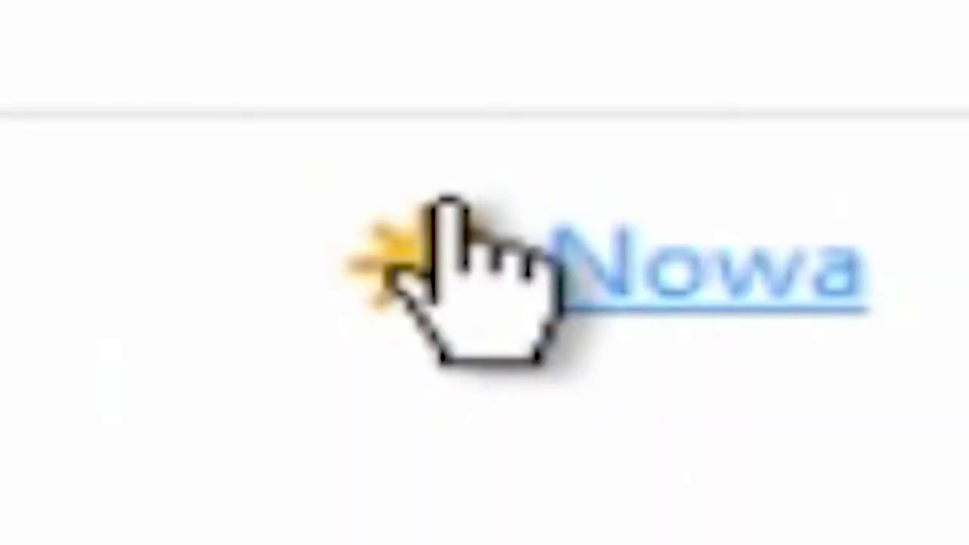
click(449, 202)
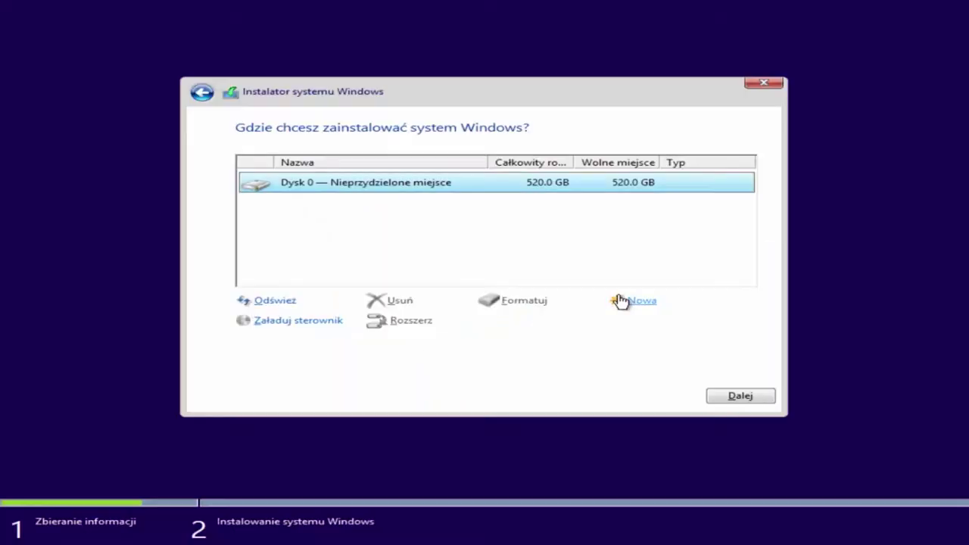
click(749, 521)
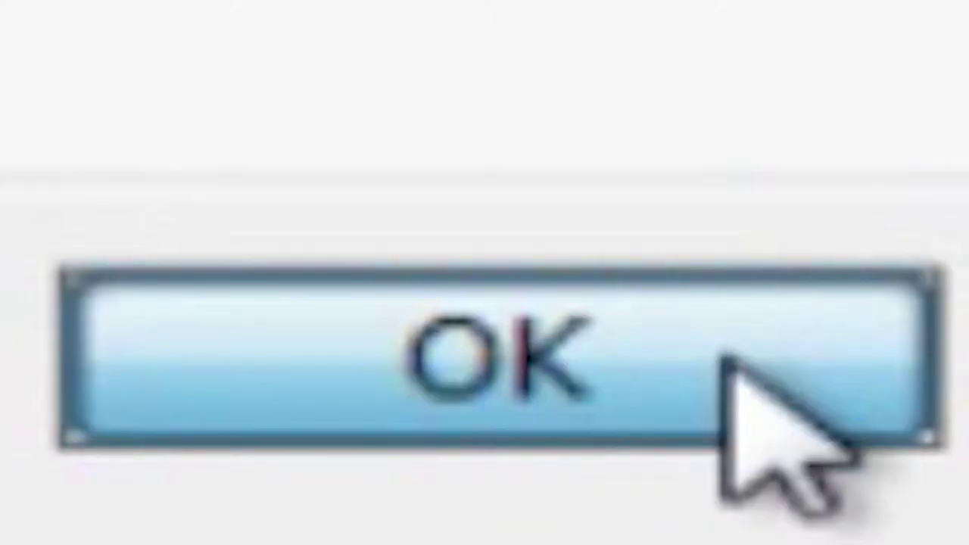
click(724, 358)
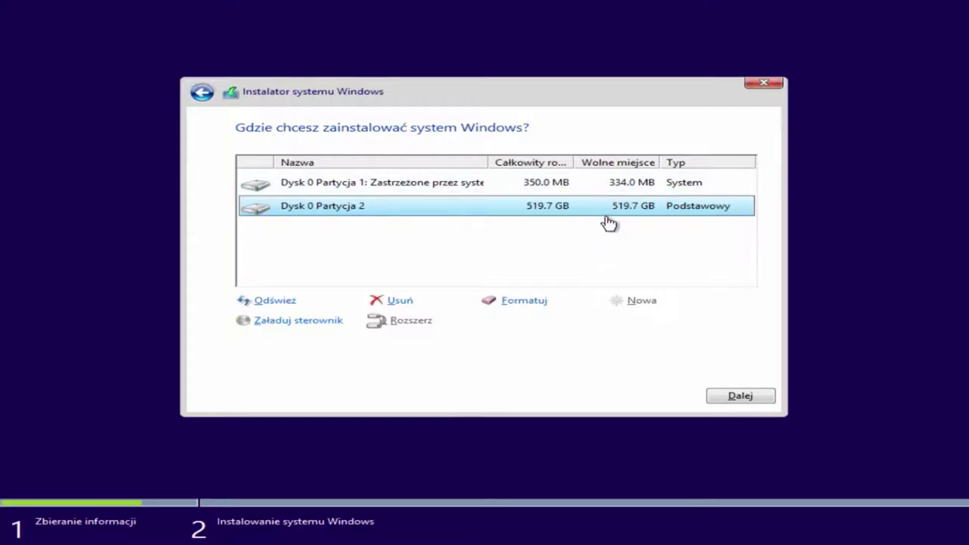
click(731, 399)
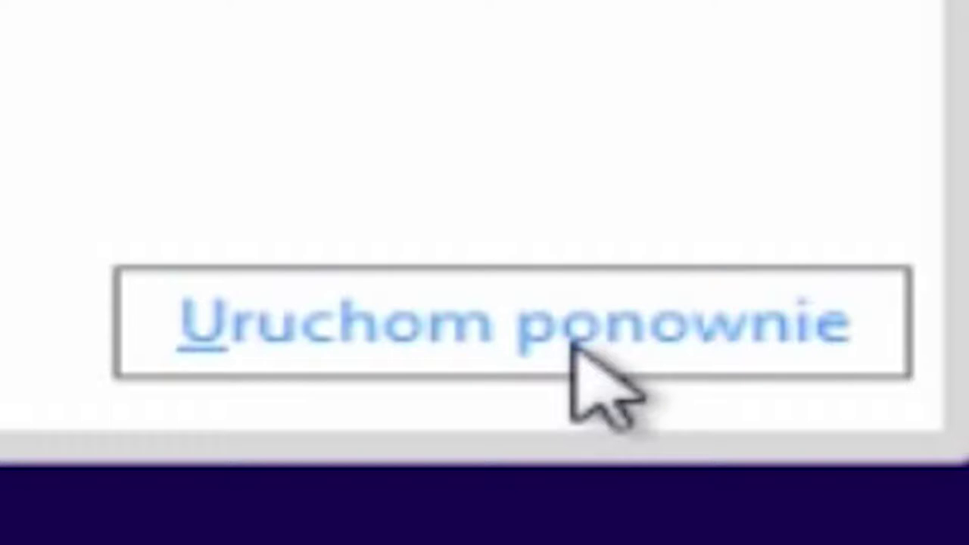
Step: Restart the computer so setup continues to the Personalizuj page
click(575, 349)
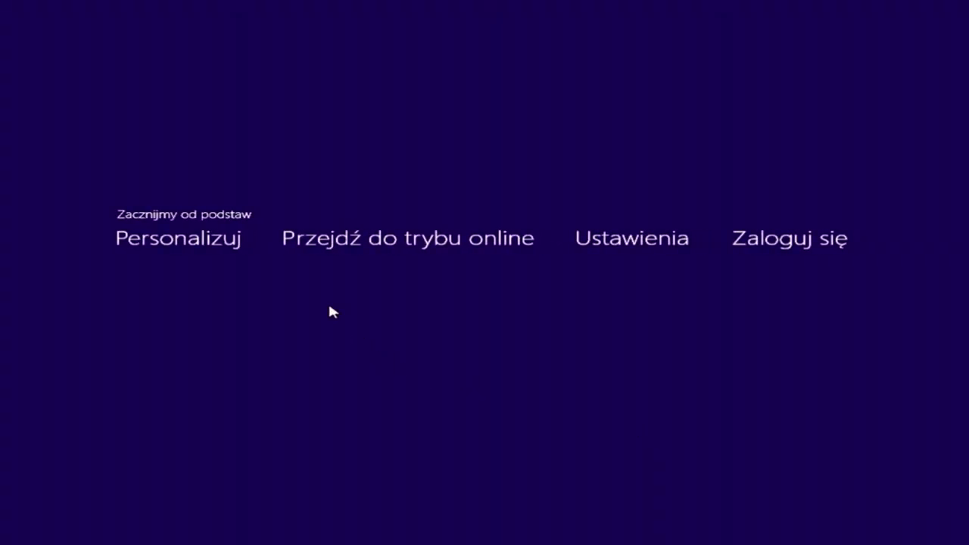
Step: Pick the yellow colour swatch and enter 'Yasuoautism' as the computer name
click(320, 166)
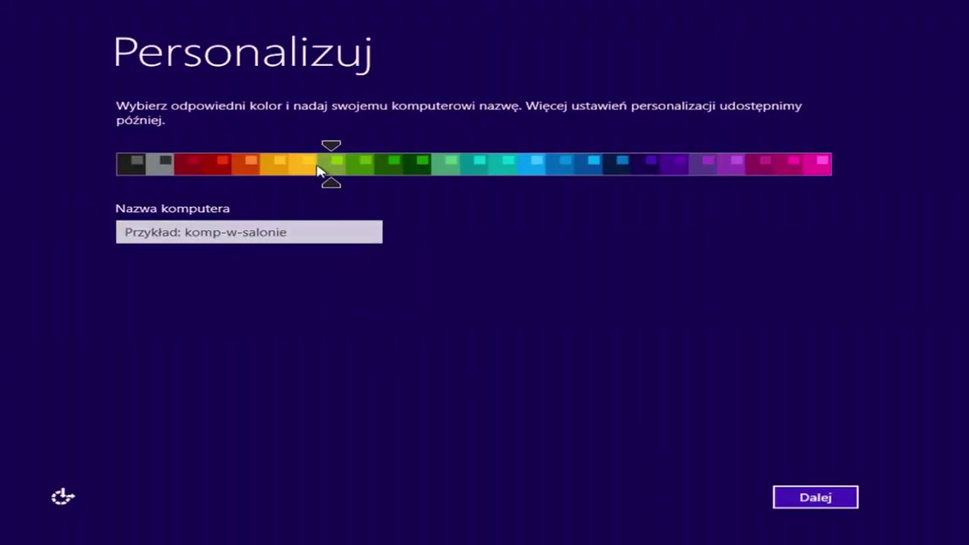
click(303, 171)
click(322, 227)
text(Yasuoau)
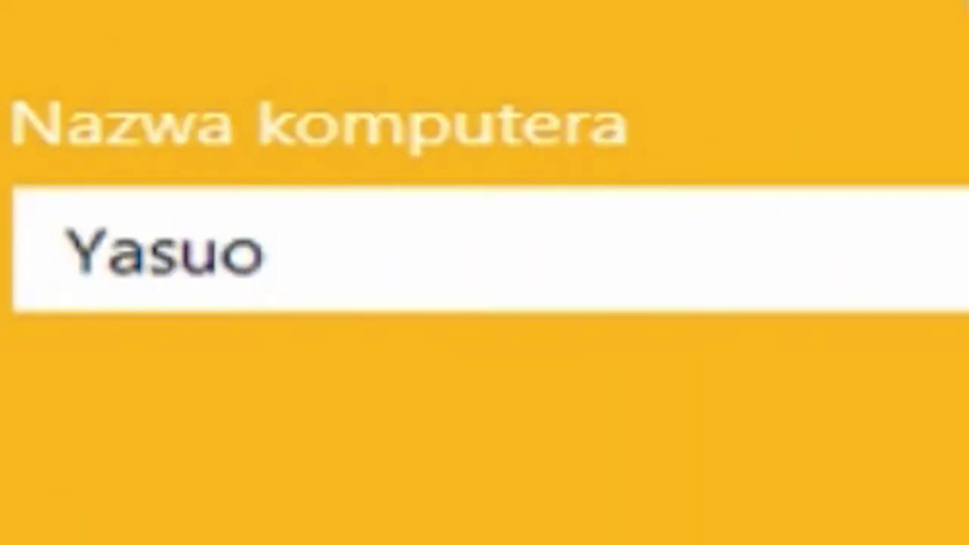
text(tism)
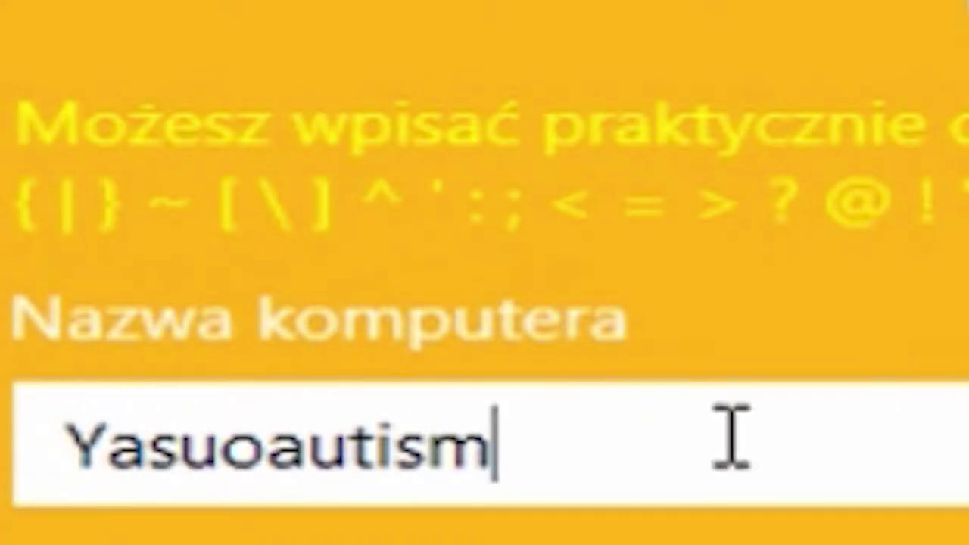